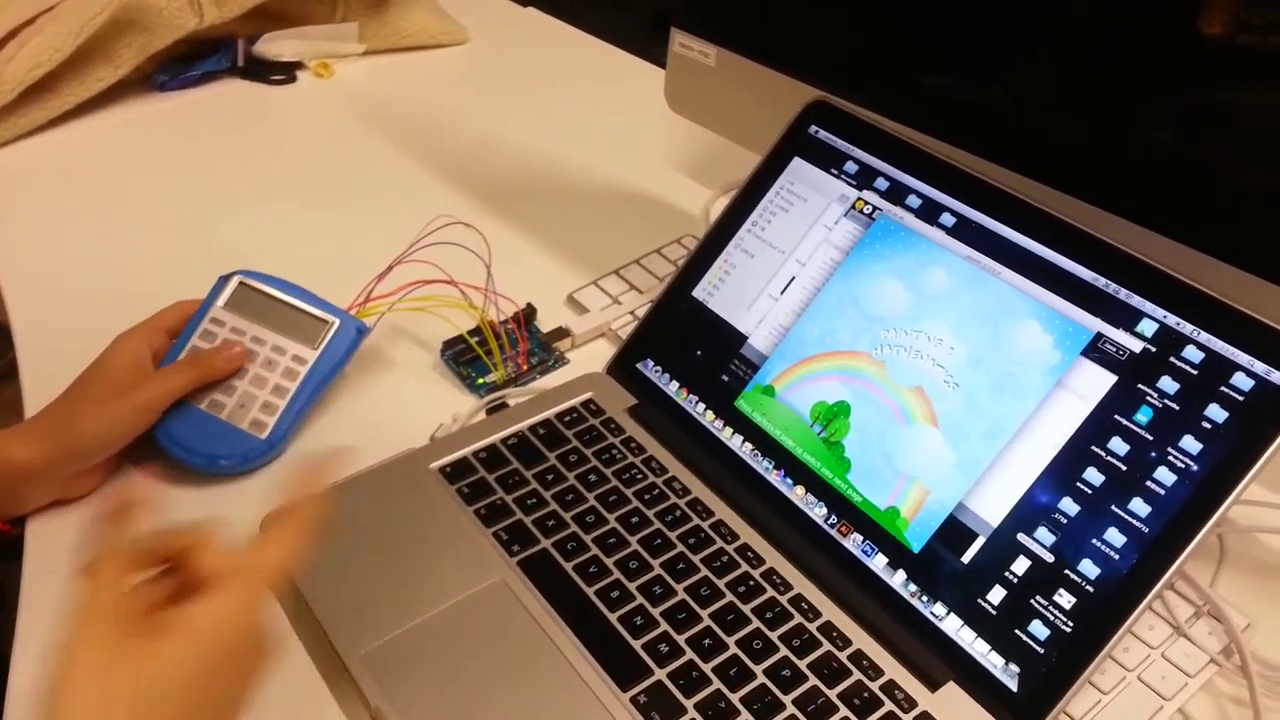
# Enter 1 on the calculator to leave the title page for numbered panels 1, 2 and 3.
pyautogui.press('1')
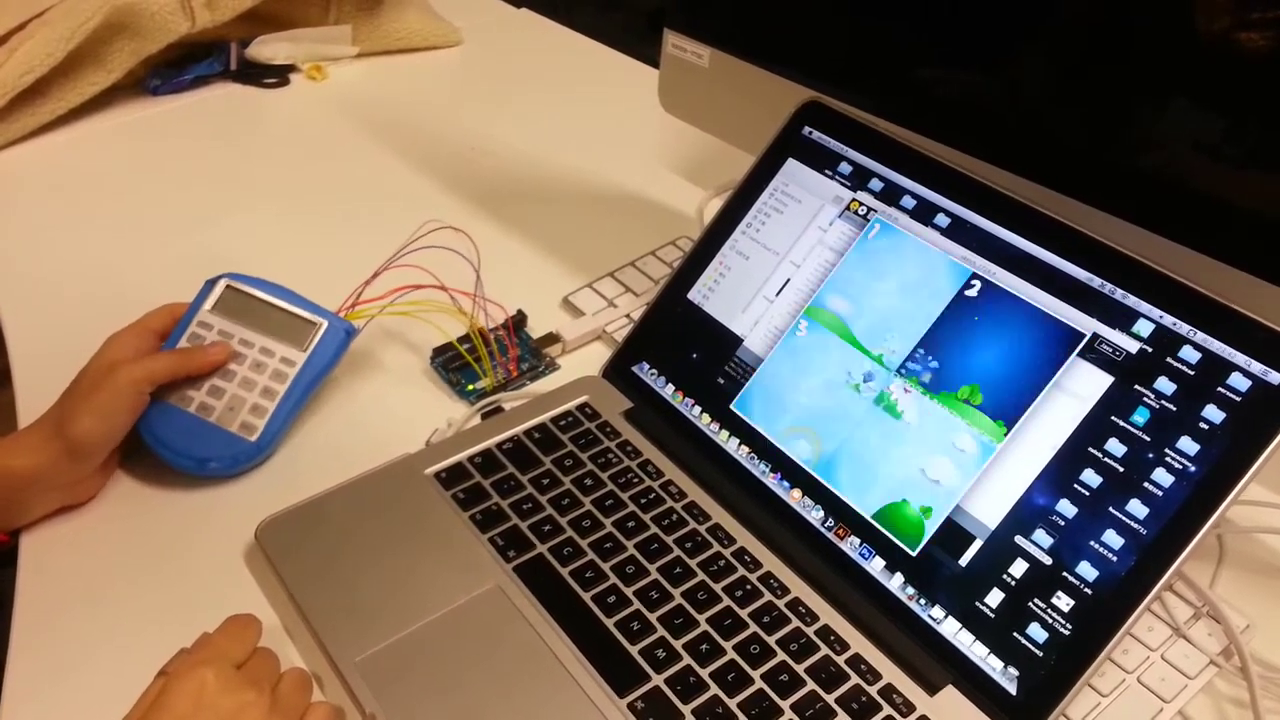